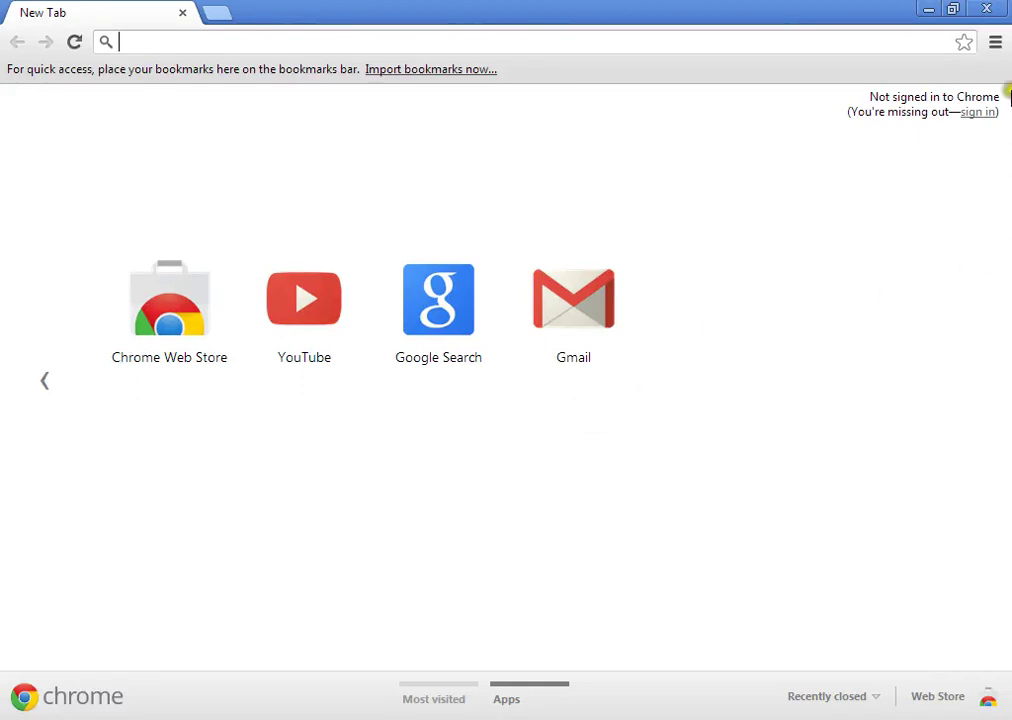
Open Chrome Settings from the browser menu and scroll down to the Users section
{"action": "left_click", "coordinate": [997, 43]}
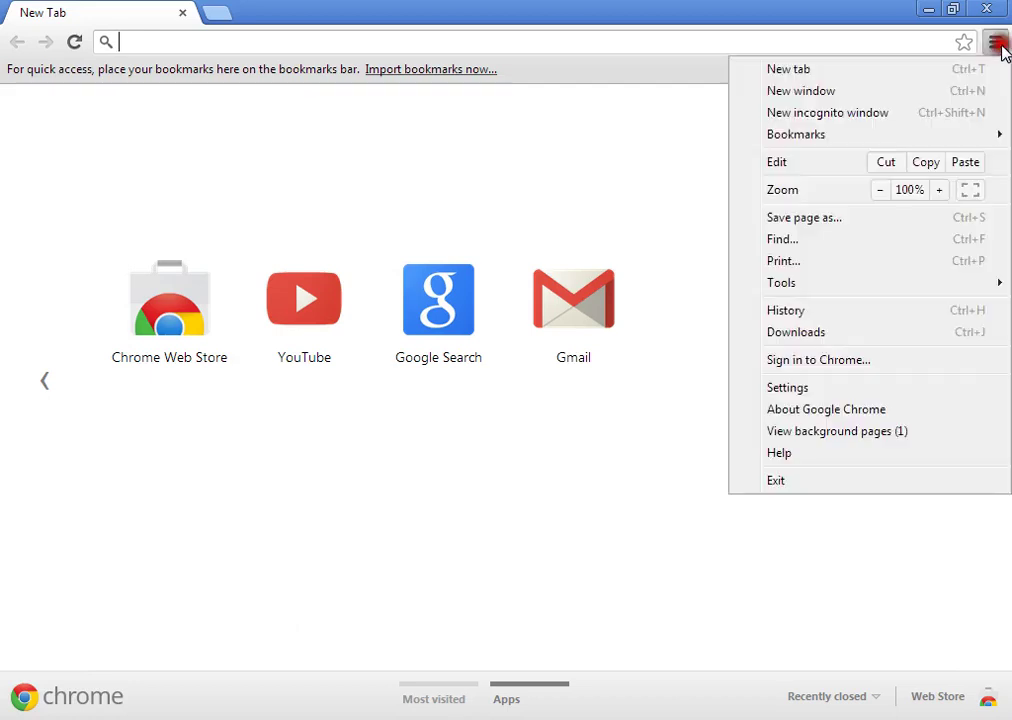
{"action": "left_click", "coordinate": [810, 388]}
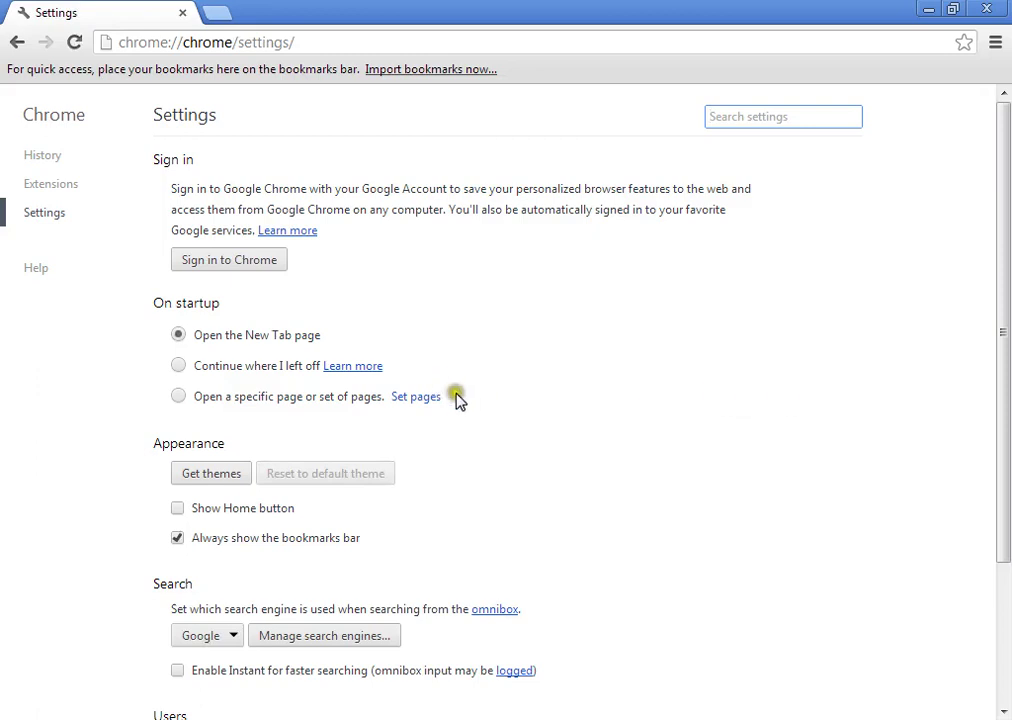
{"action": "scroll", "coordinate": [460, 400], "scroll_direction": "down", "scroll_amount": 3}
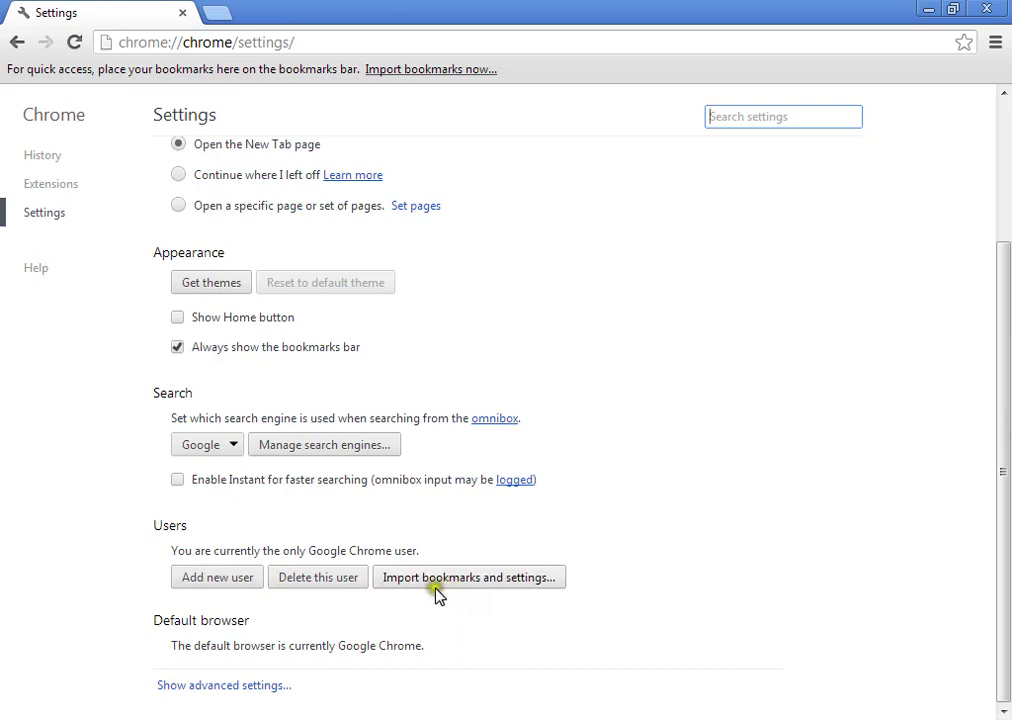
Add a new Chrome user named Sparky with the dog avatar
{"action": "left_click", "coordinate": [229, 584]}
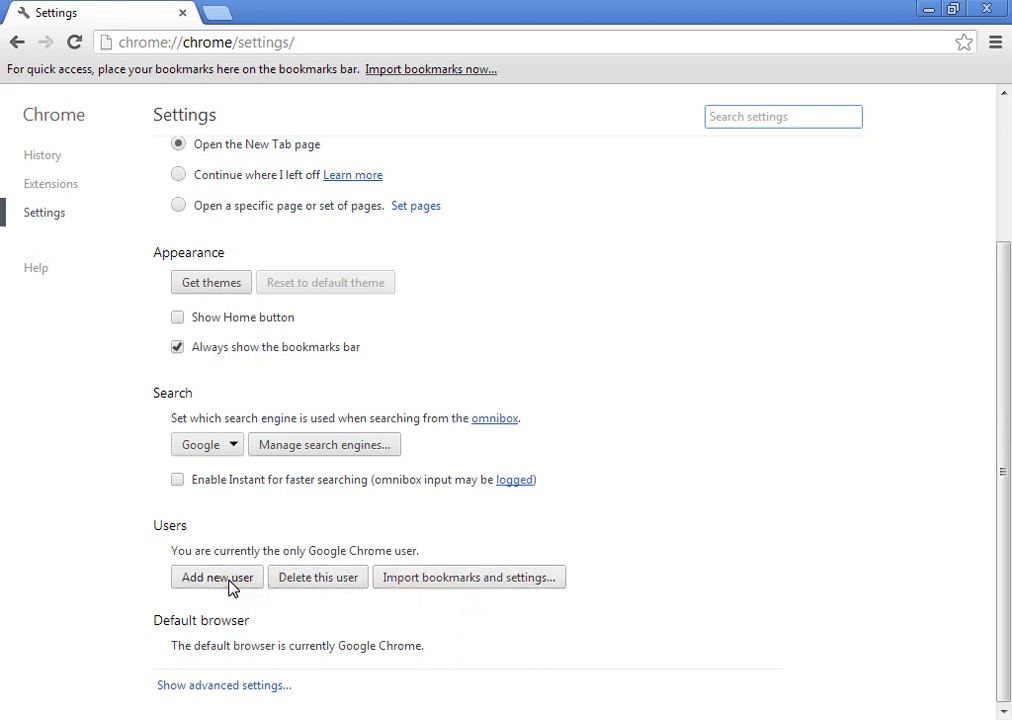
{"action": "left_click", "coordinate": [229, 584]}
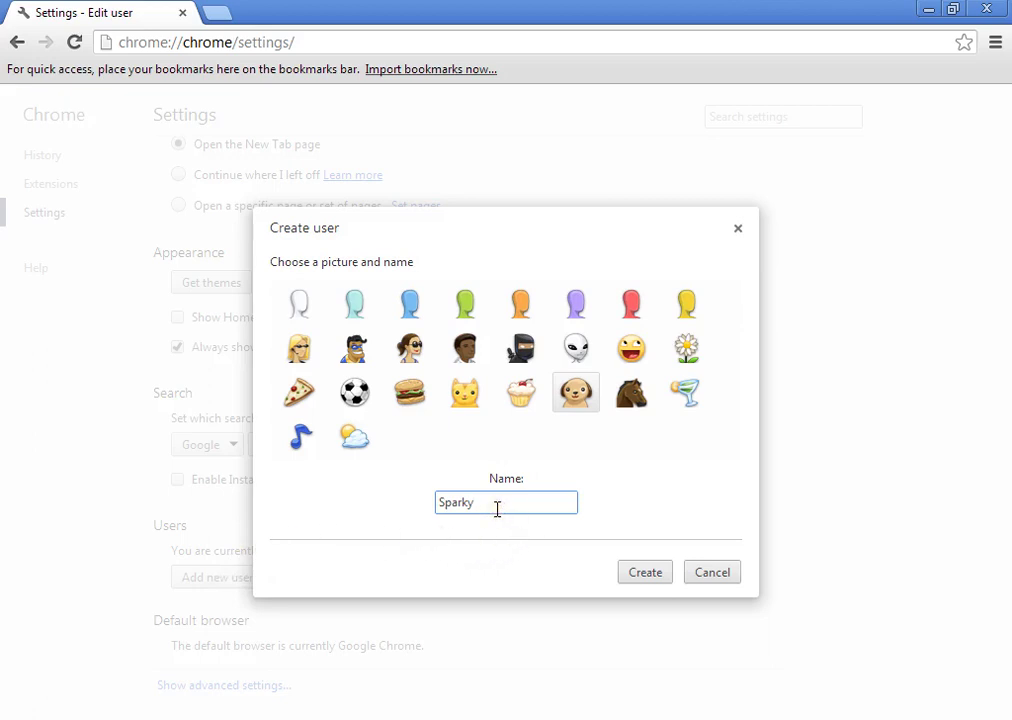
{"action": "left_click", "coordinate": [632, 578]}
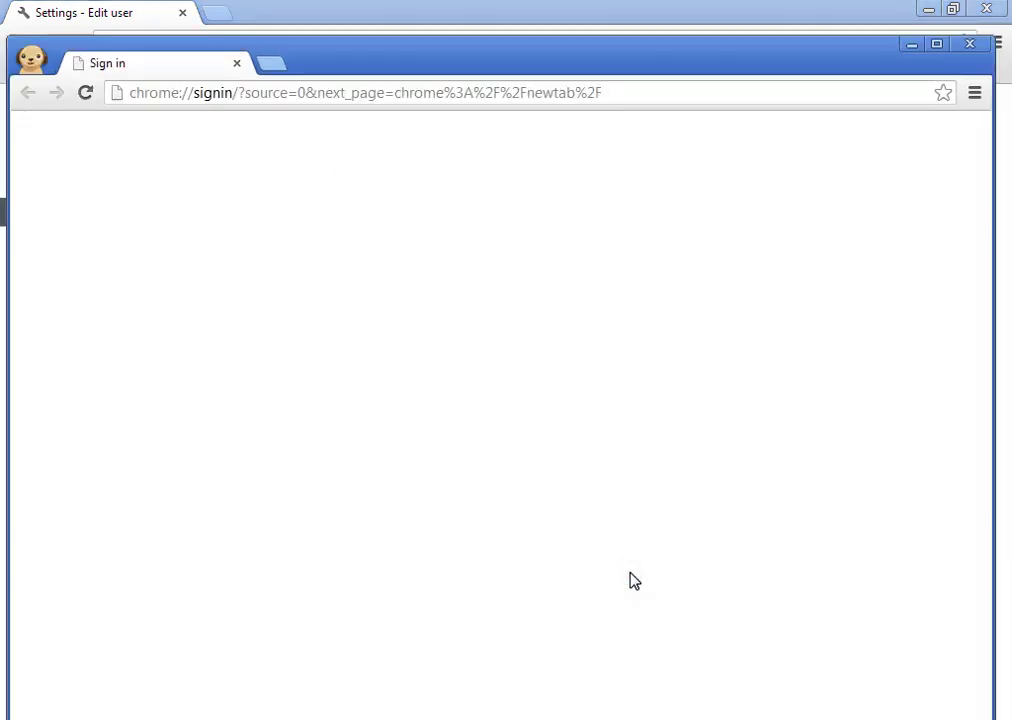
Sign the Sparky profile in with the Google account's email and password
{"action": "left_click", "coordinate": [615, 607]}
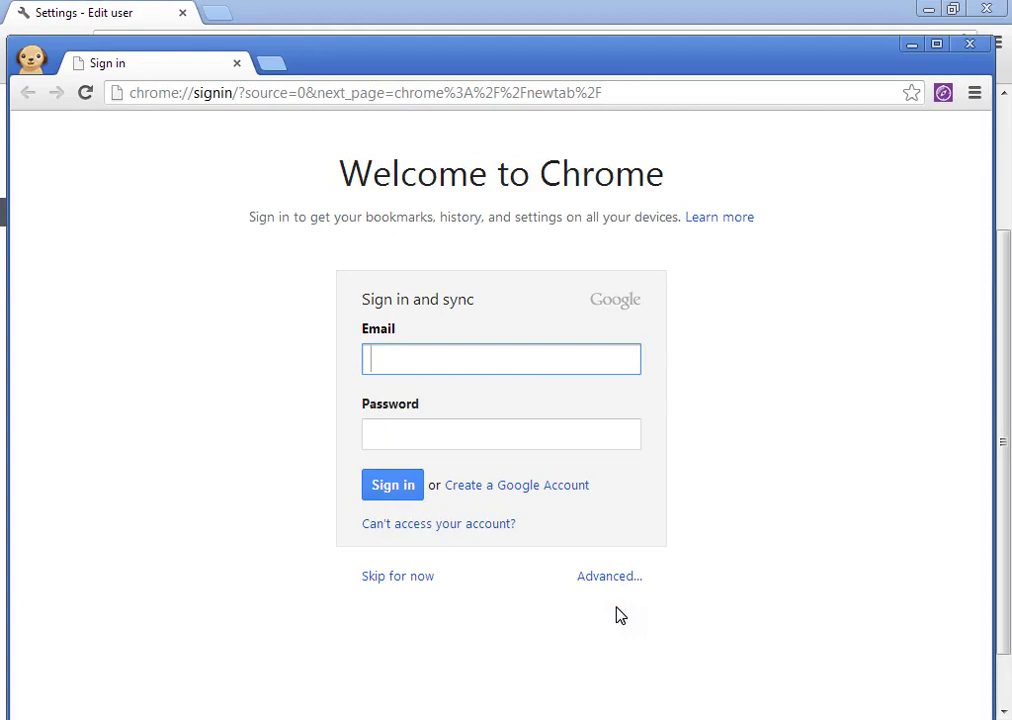
{"action": "key", "text": "Tab"}
{"action": "type", "text": "•••••••••"}
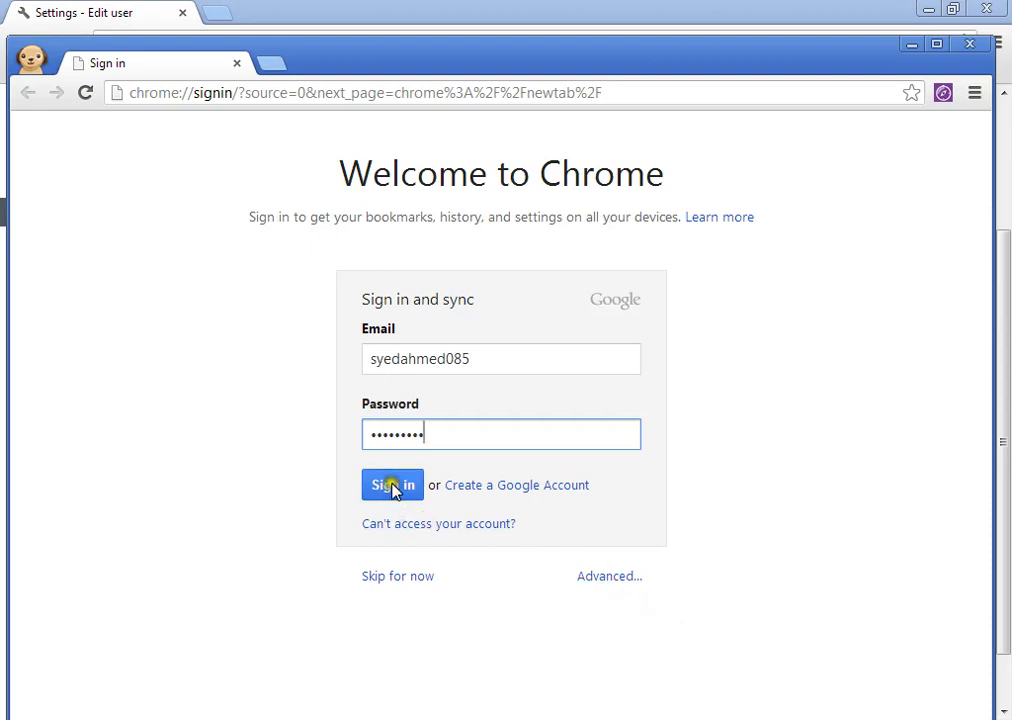
{"action": "left_click", "coordinate": [393, 486]}
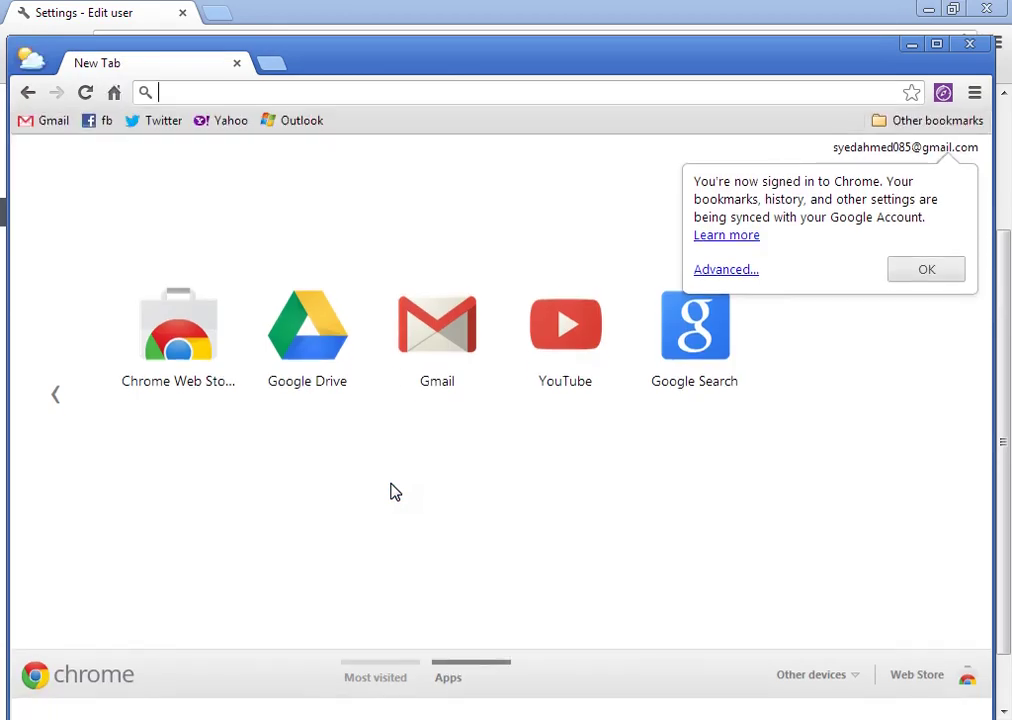
Dismiss the 'You're now signed in to Chrome' confirmation bubble with OK
{"action": "left_click", "coordinate": [900, 278]}
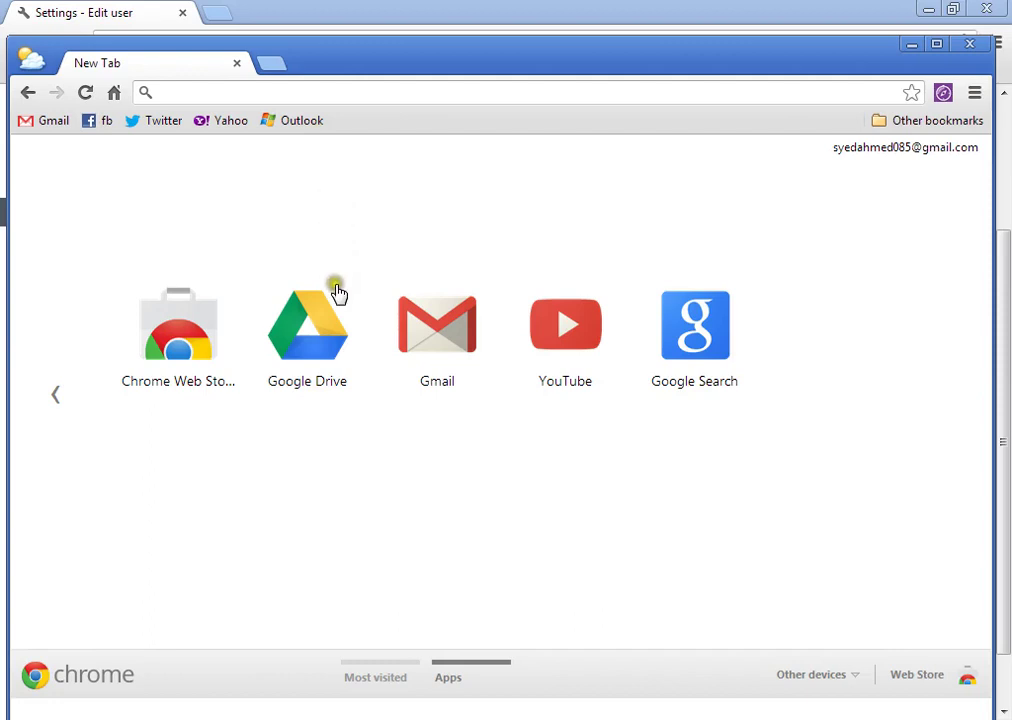
{"action": "left_click", "coordinate": [395, 467]}
Load google.com from the address bar
{"action": "left_click", "coordinate": [393, 468]}
{"action": "left_click", "coordinate": [233, 92]}
{"action": "type", "text": "google.co.in"}
{"action": "key", "text": "Return"}
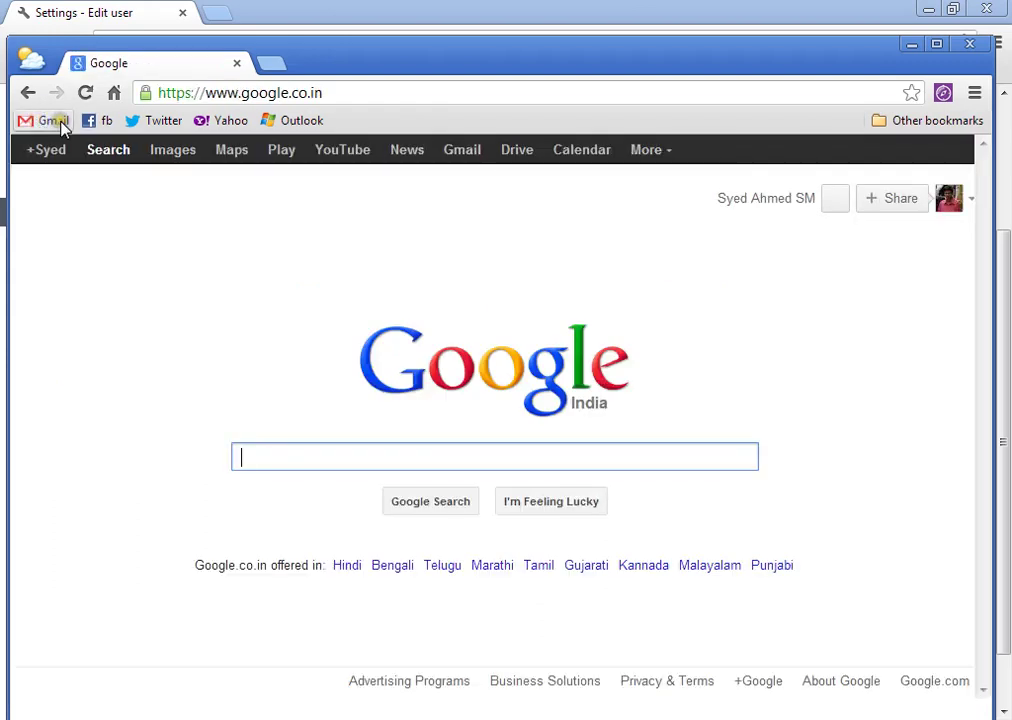
Bookmark the Google homepage into the Bookmarks bar folder
{"action": "left_click", "coordinate": [914, 94]}
{"action": "left_click", "coordinate": [811, 173]}
{"action": "left_click", "coordinate": [800, 224]}
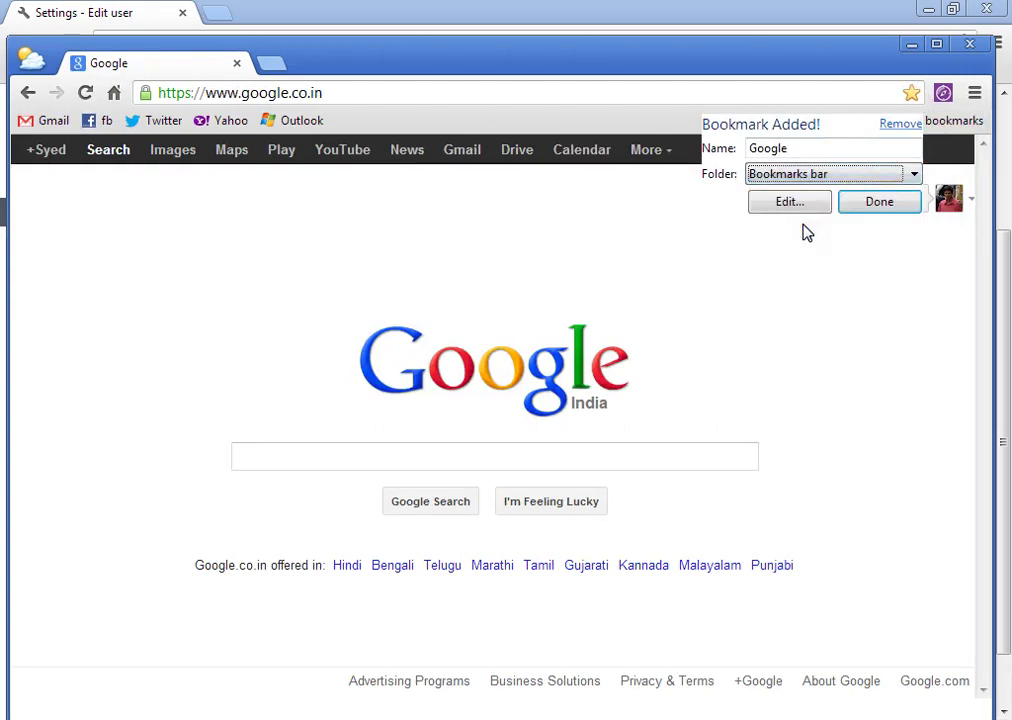
{"action": "left_click", "coordinate": [885, 203]}
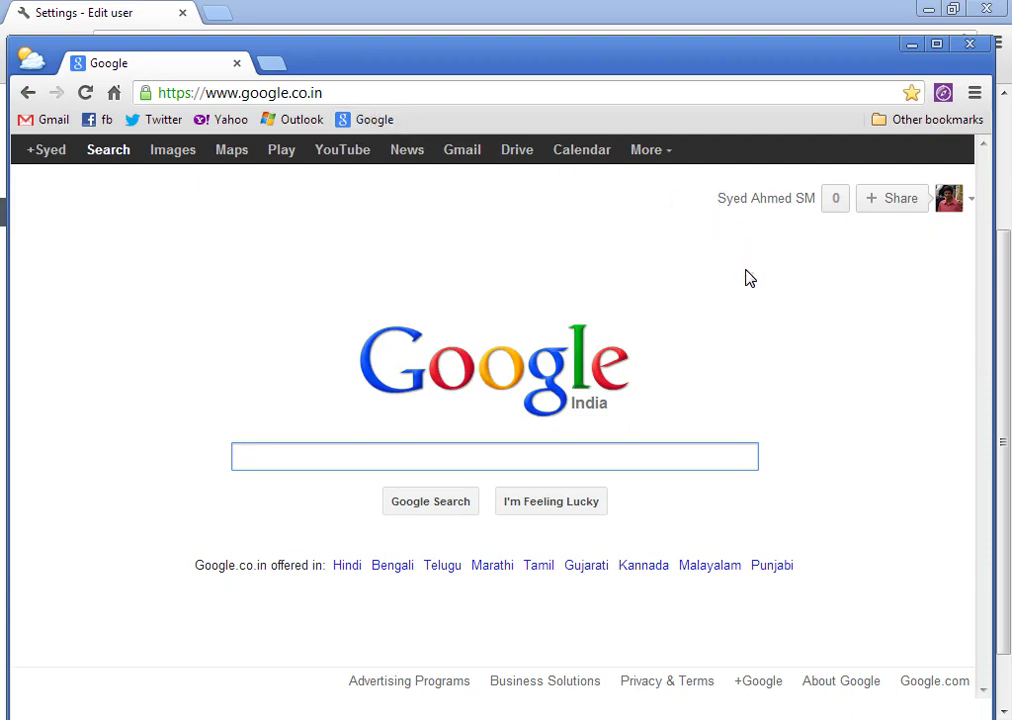
{"action": "left_click", "coordinate": [707, 271]}
{"action": "left_click", "coordinate": [367, 133]}
Drag the Google bookmark on the bar to sit between Yahoo and Outlook
{"action": "left_click_drag", "start_coordinate": [369, 129], "coordinate": [289, 122]}
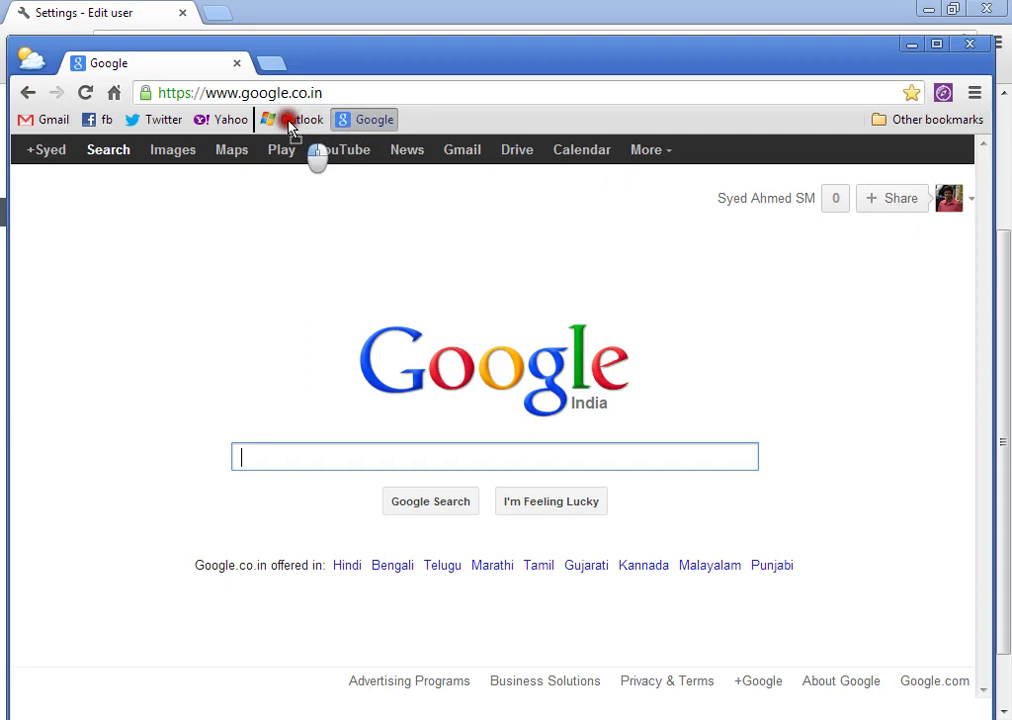
{"action": "left_click_drag", "start_coordinate": [288, 122], "coordinate": [289, 124]}
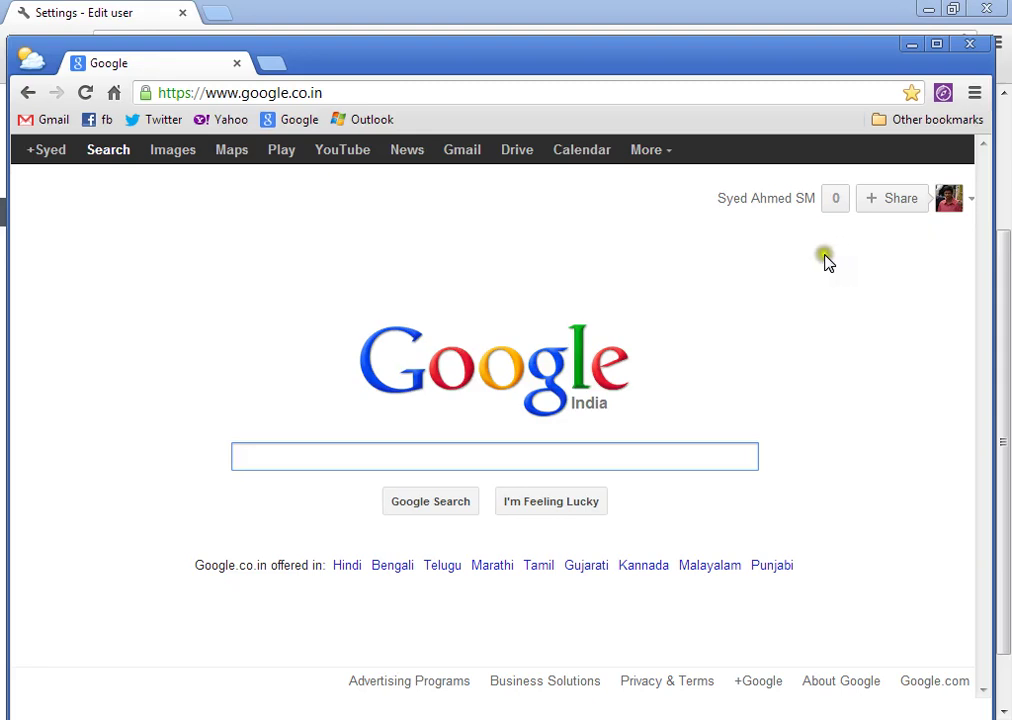
Close the Sparky window and delete the Tanveer profile in Settings > Users
{"action": "left_click", "coordinate": [969, 46]}
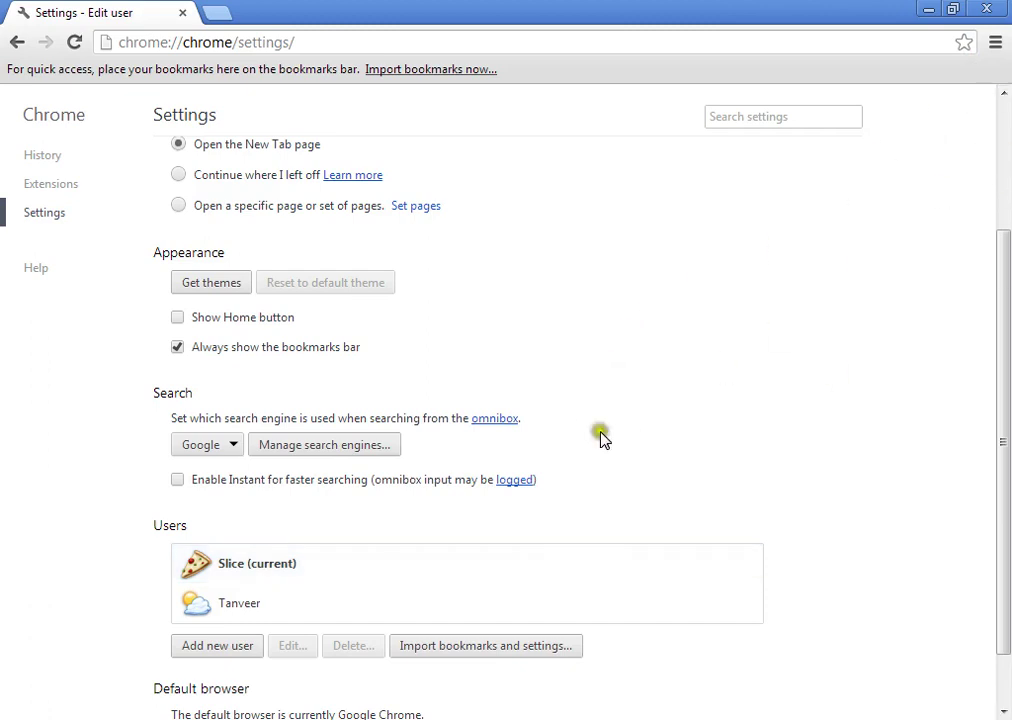
{"action": "scroll", "coordinate": [462, 498], "scroll_direction": "down", "scroll_amount": 1}
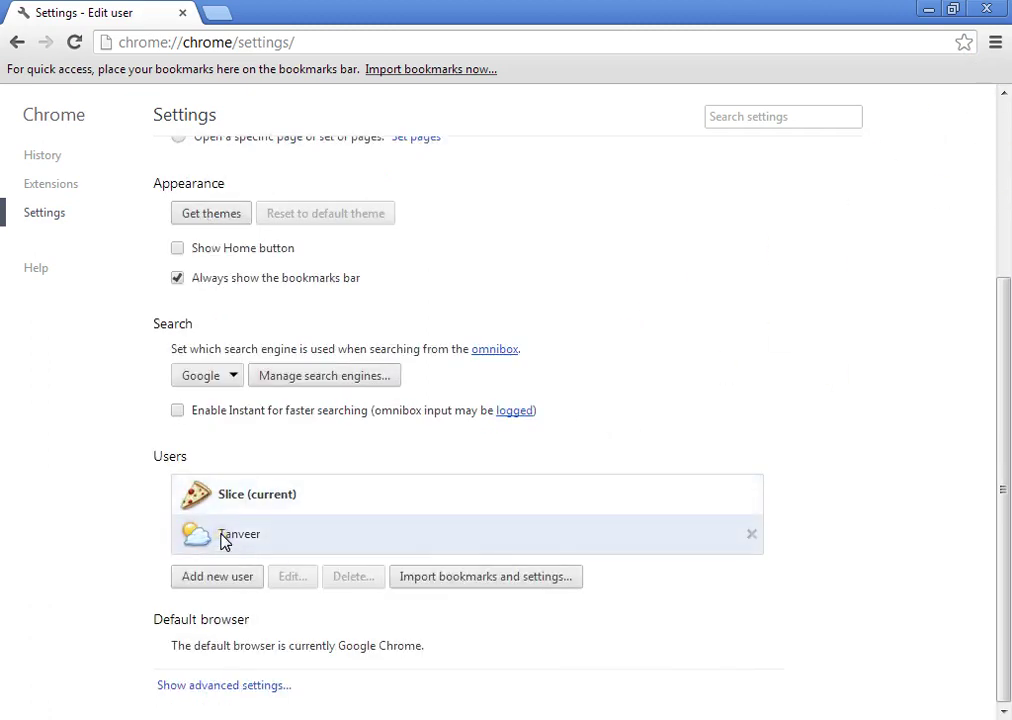
{"action": "left_click", "coordinate": [221, 536]}
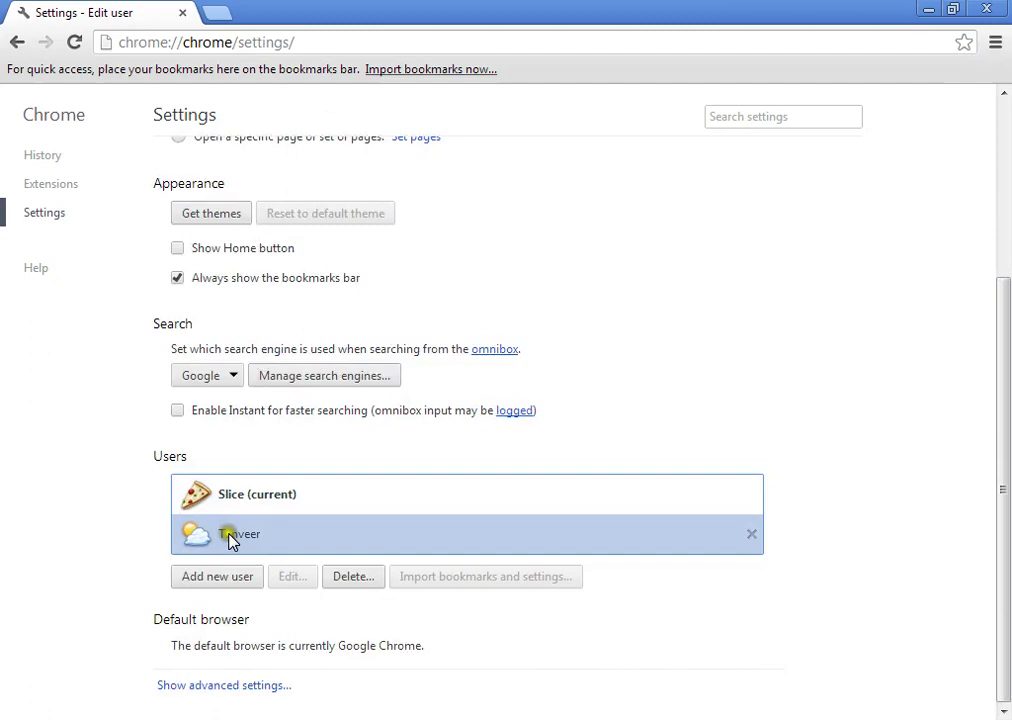
{"action": "left_click", "coordinate": [350, 578]}
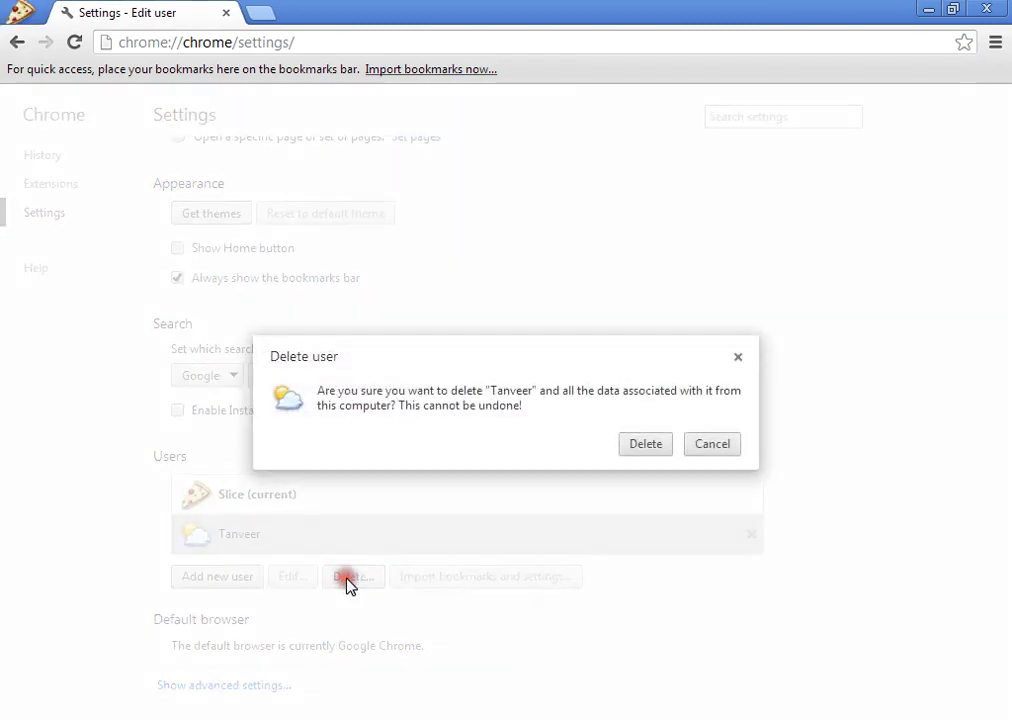
{"action": "left_click", "coordinate": [645, 447]}
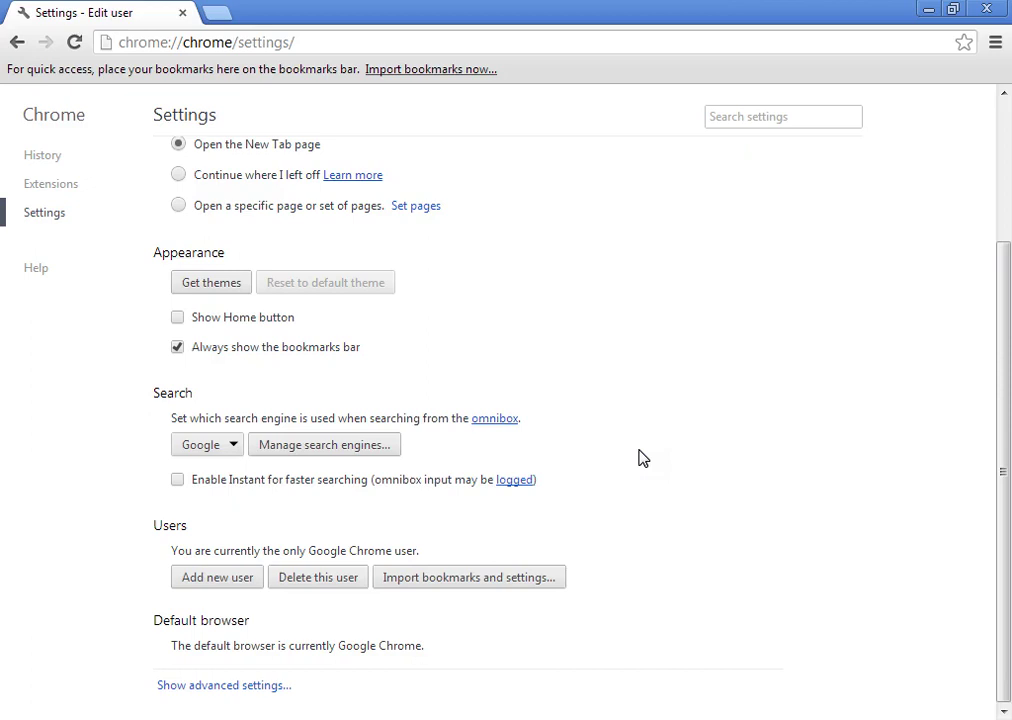
{"action": "left_click", "coordinate": [995, 43]}
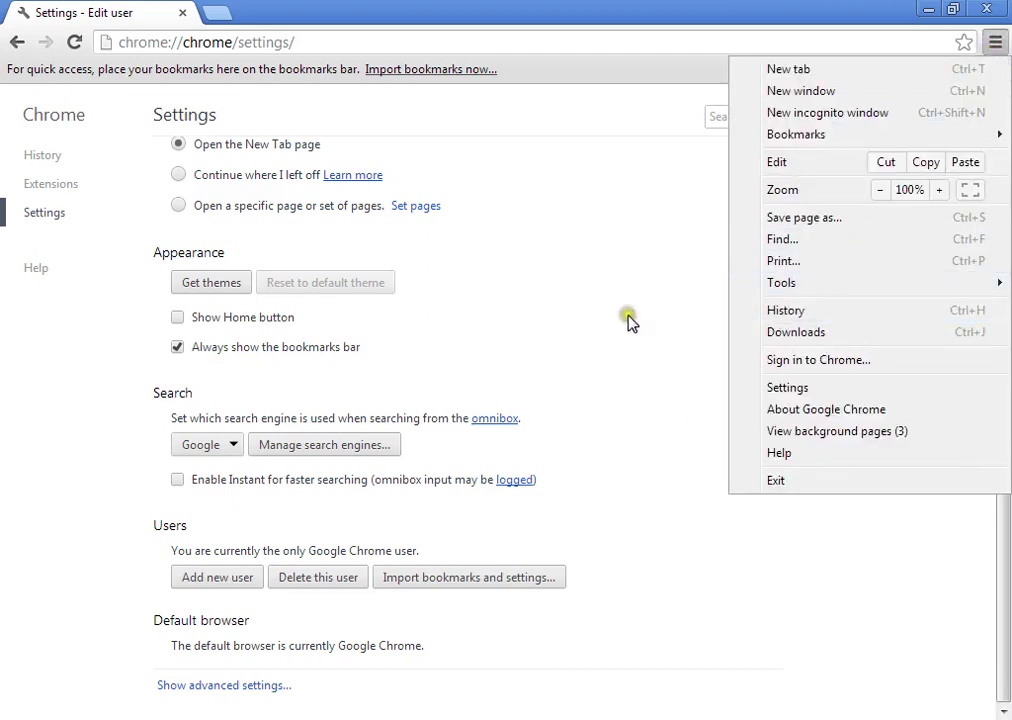
{"action": "left_click", "coordinate": [270, 527]}
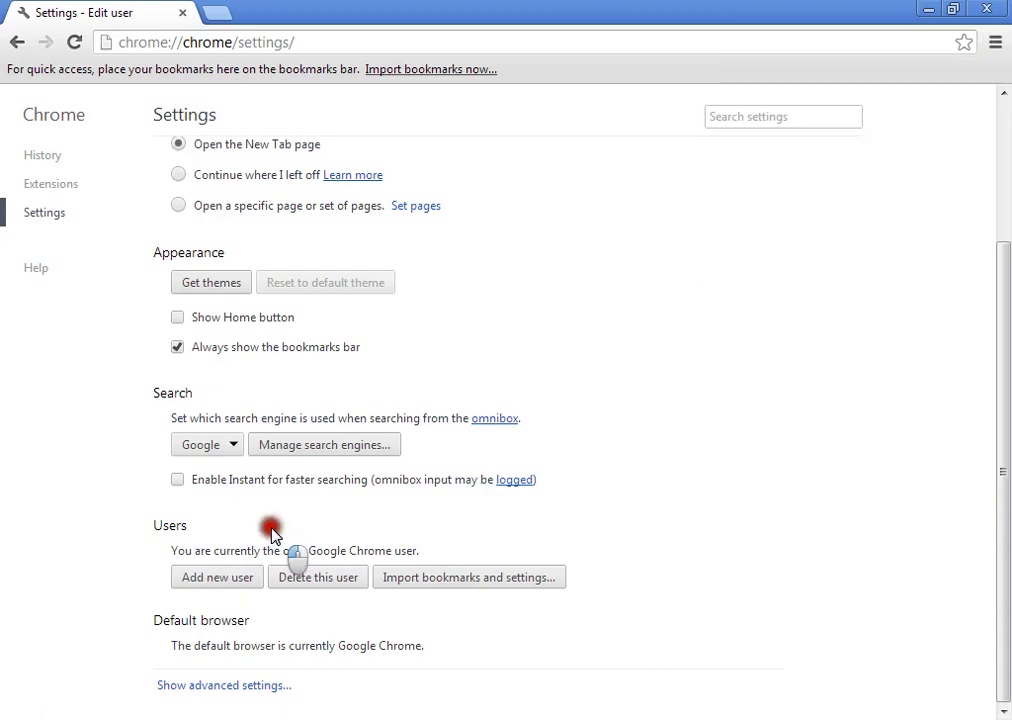
{"action": "left_click", "coordinate": [220, 578]}
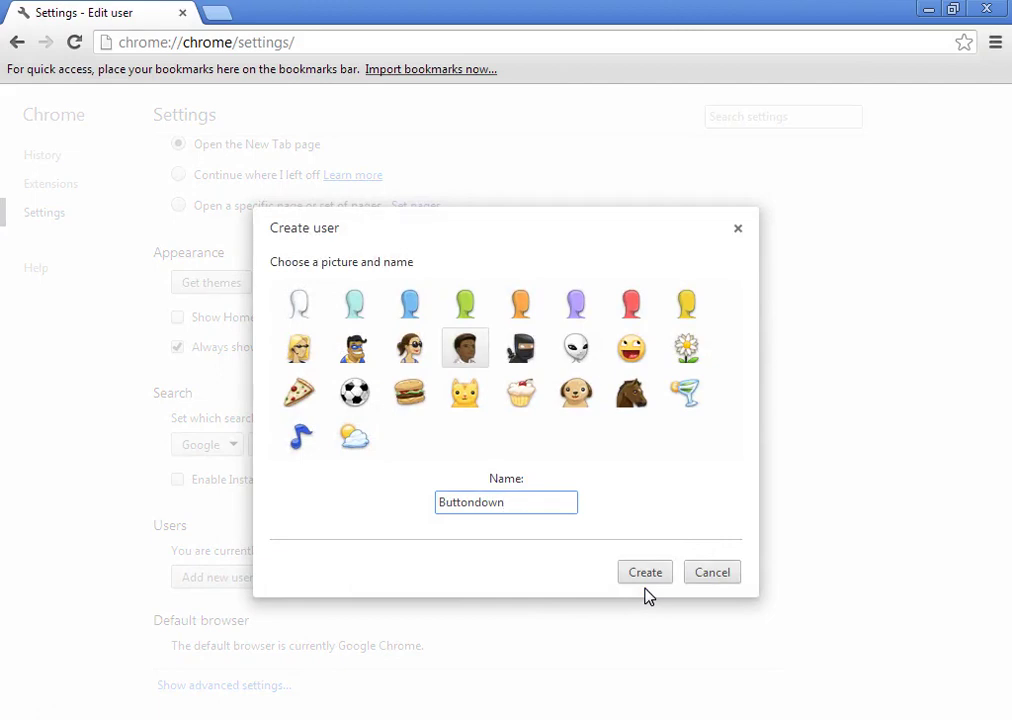
{"action": "left_click", "coordinate": [714, 583]}
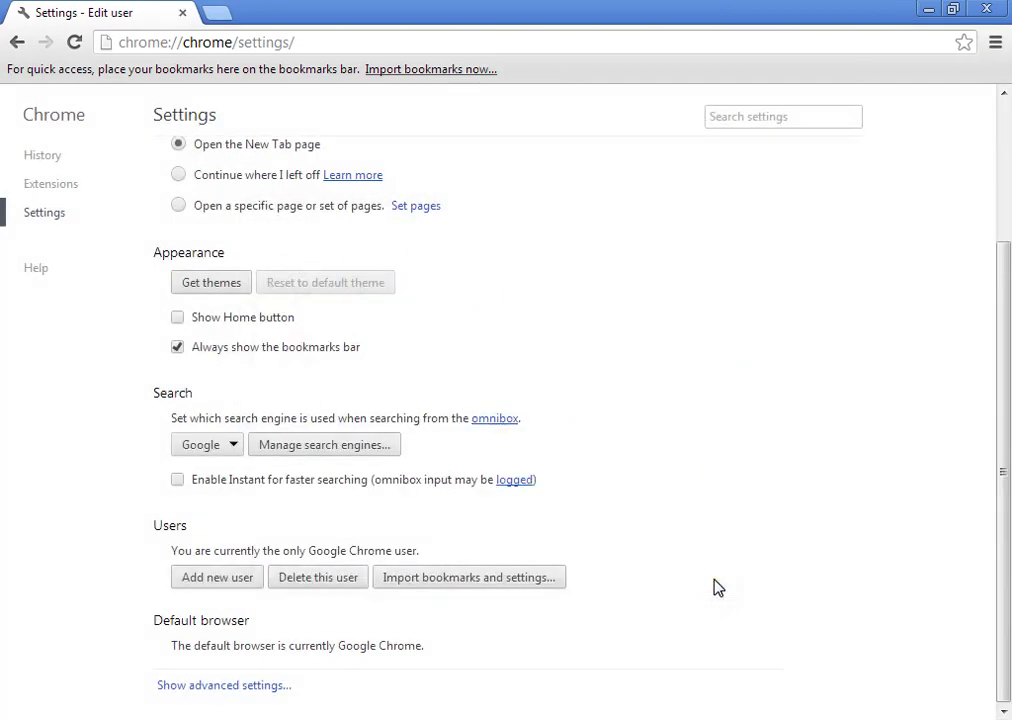